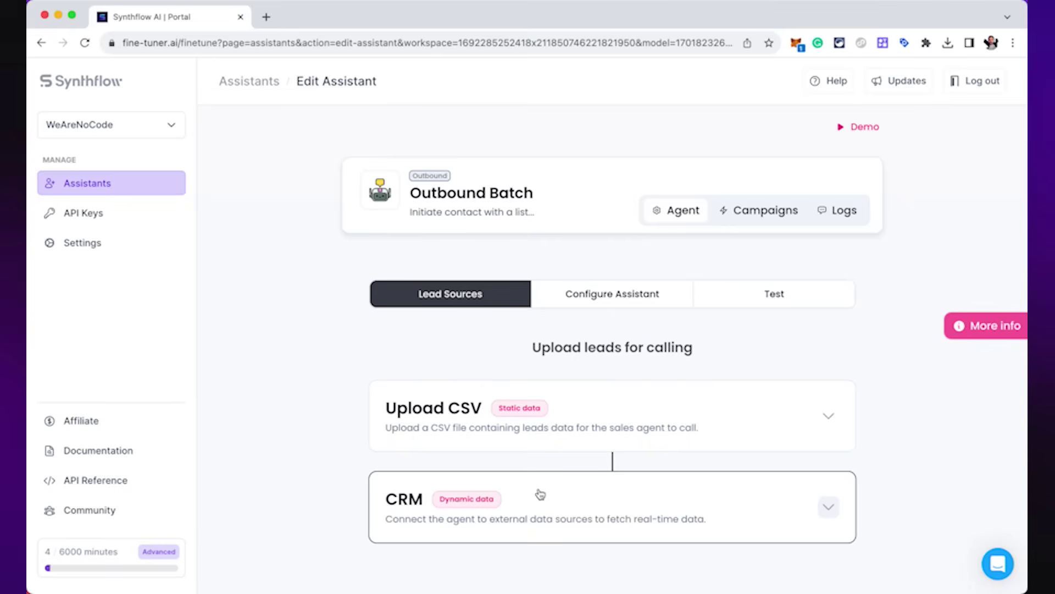
- Open the assistant's prompt configuration and replace the default agent name with the new AI agent's name
click(610, 293)
scroll(612, 311, down, 3)
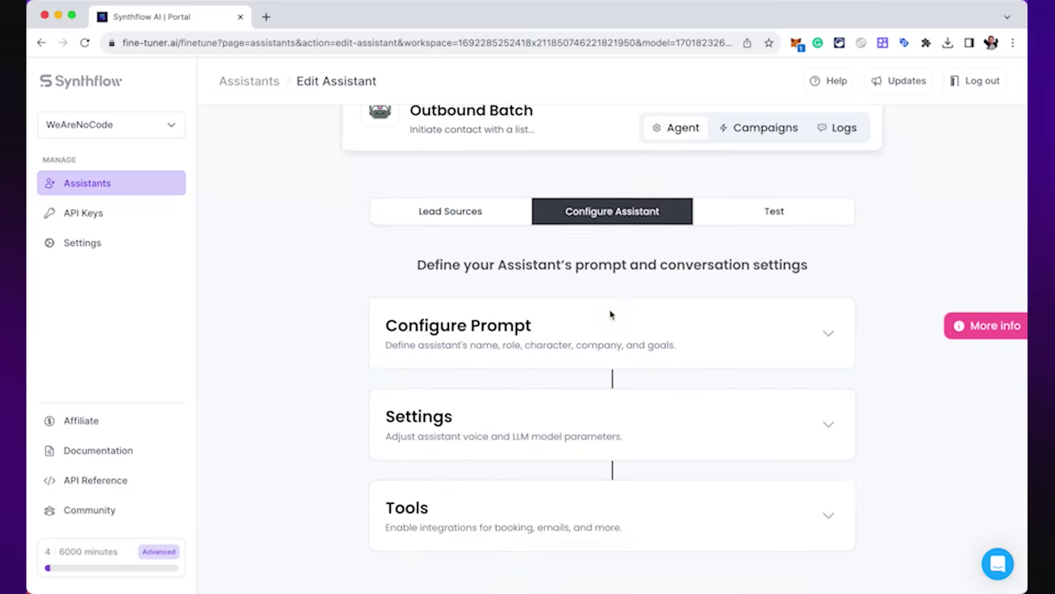
click(828, 335)
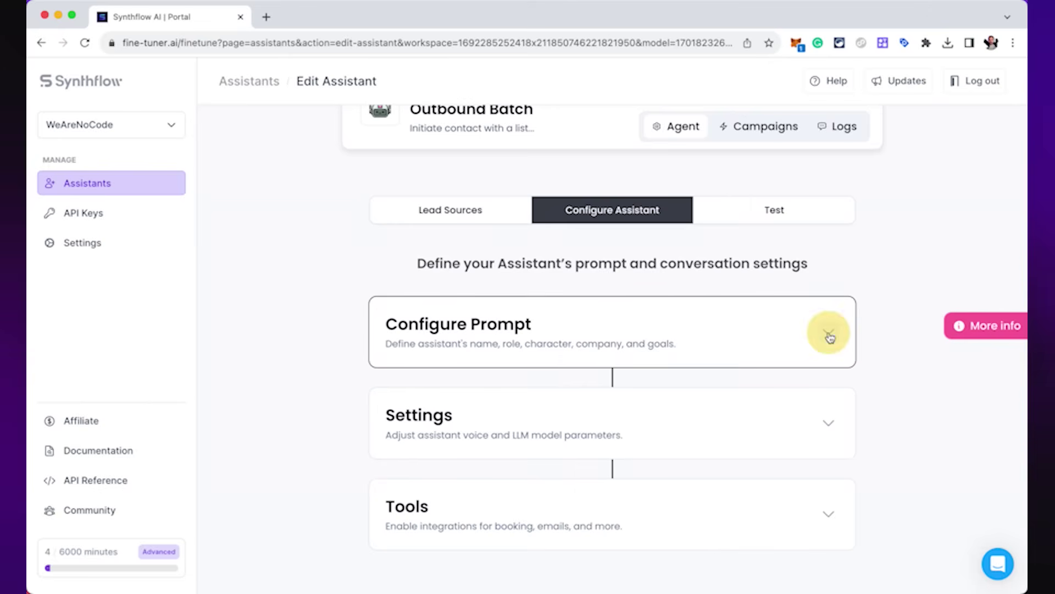
scroll(549, 308, down, 5)
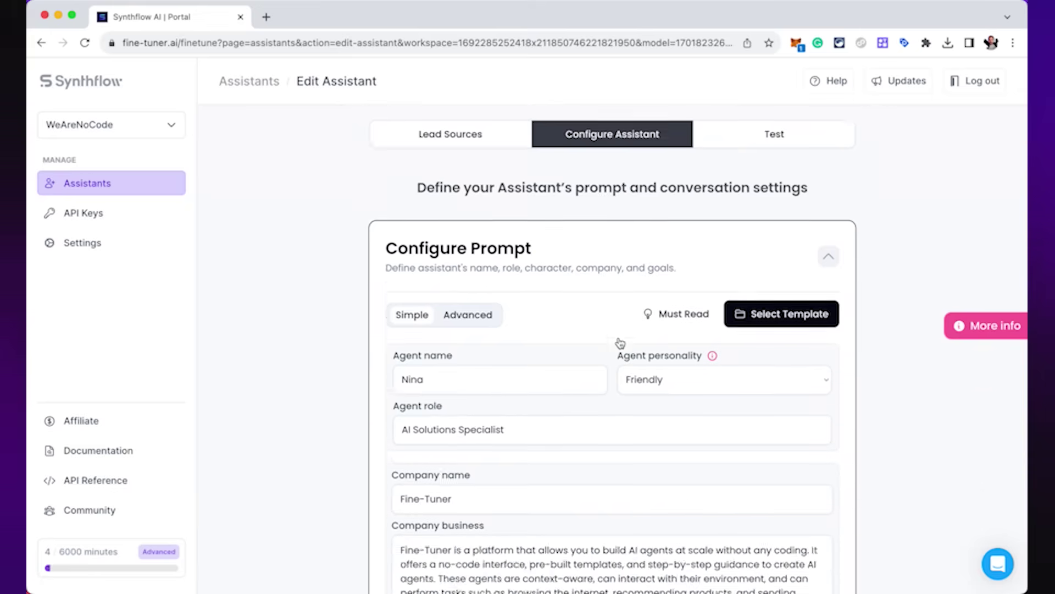
scroll(459, 197, up, 2)
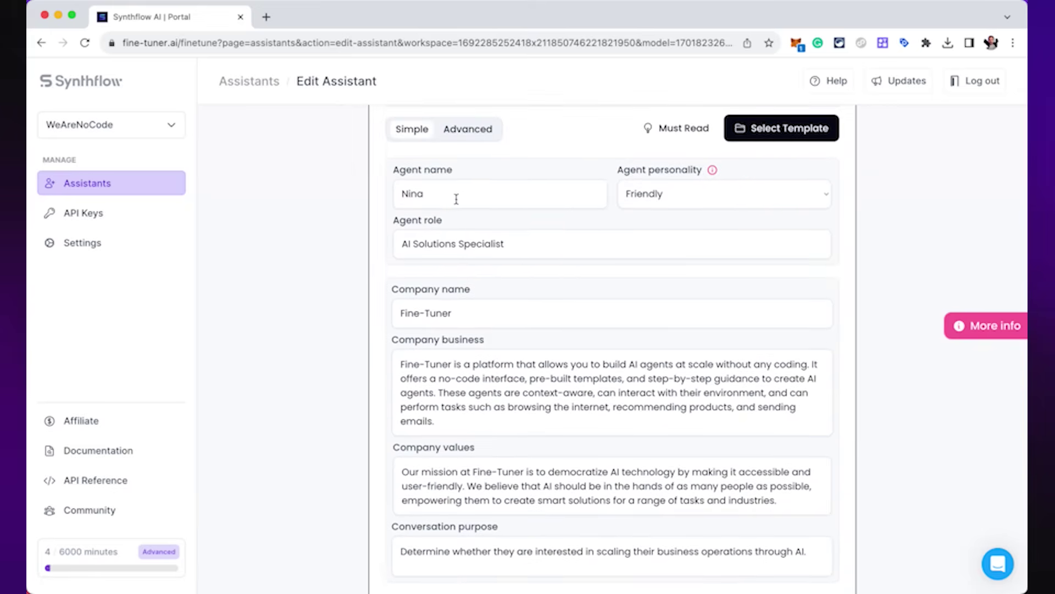
double_click(452, 198)
text(Christian AI)
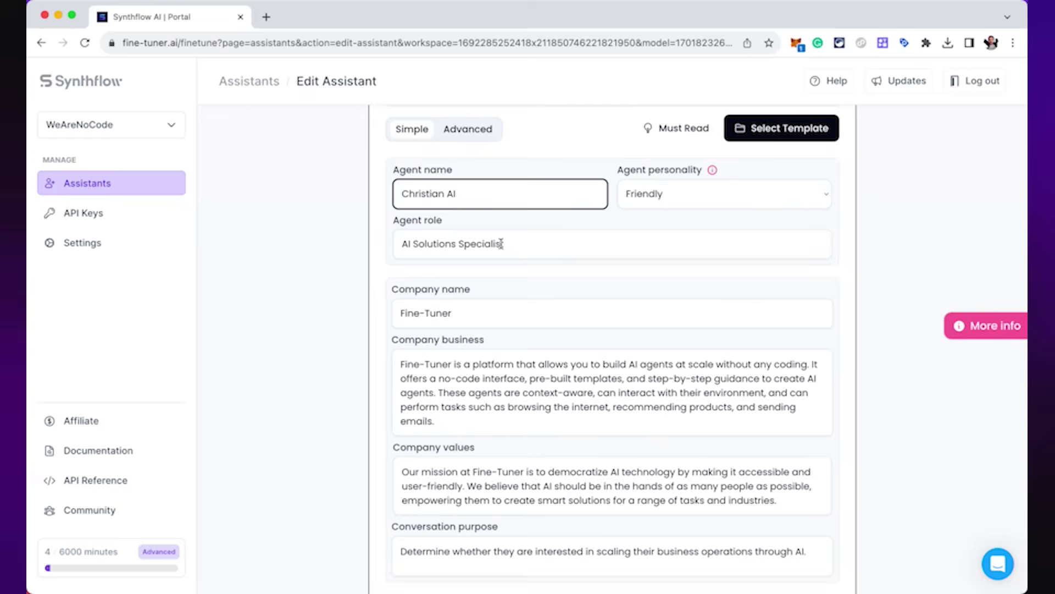
- Set the agent role to Outbound Sales and the company name to WeAreNoCode
drag(501, 244, 396, 247)
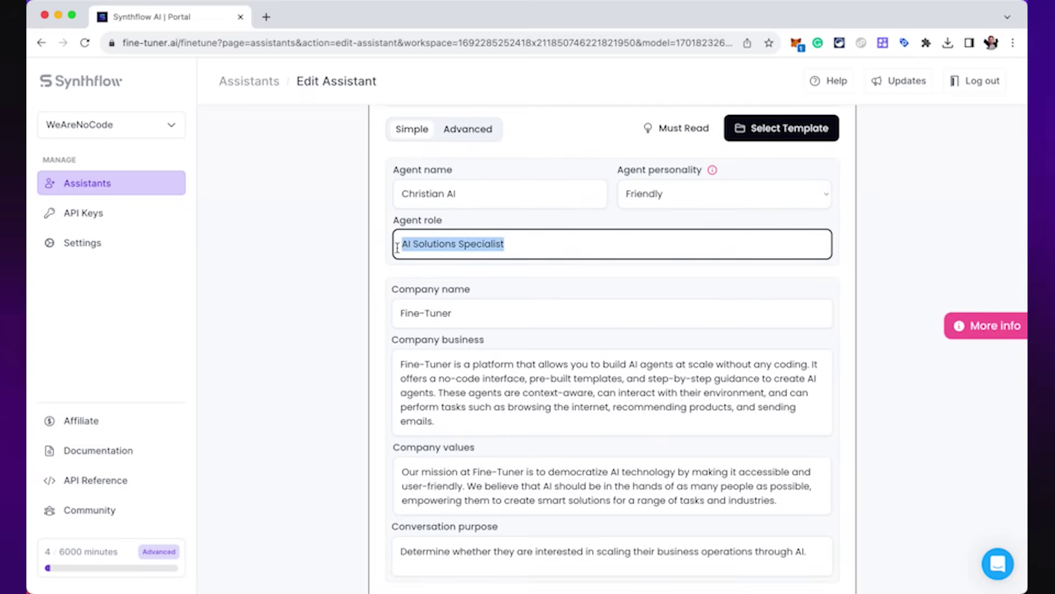
text(Outbound Sales)
drag(452, 312, 344, 314)
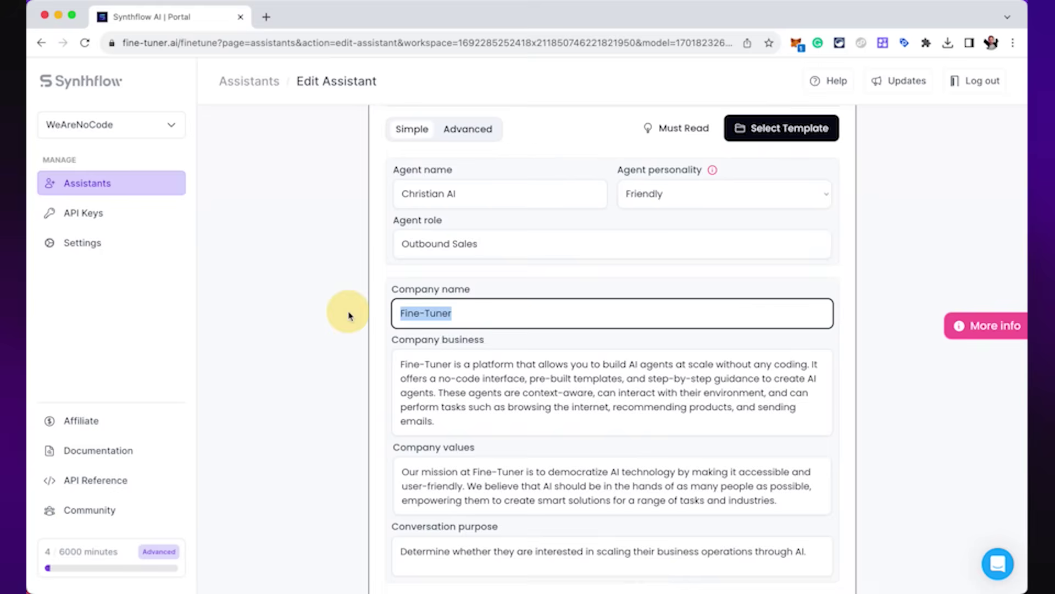
text(WeAreNoCode)
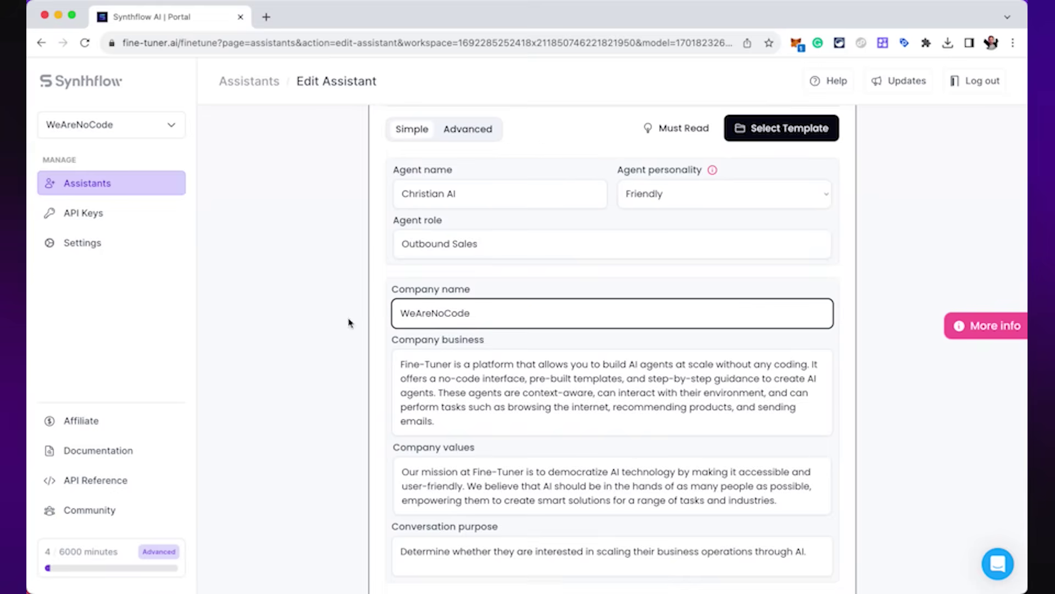
- Set the conversation purpose to "To ask the leads if they have any questions about the event and to direct them towards our paid programs." and save
drag(451, 422, 389, 364)
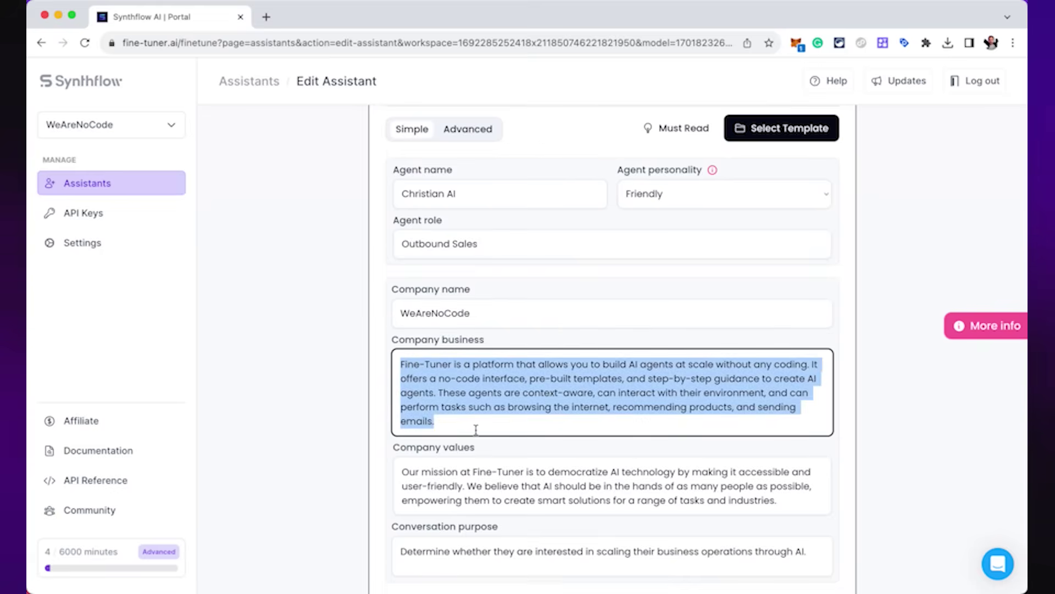
scroll(476, 429, down, 2)
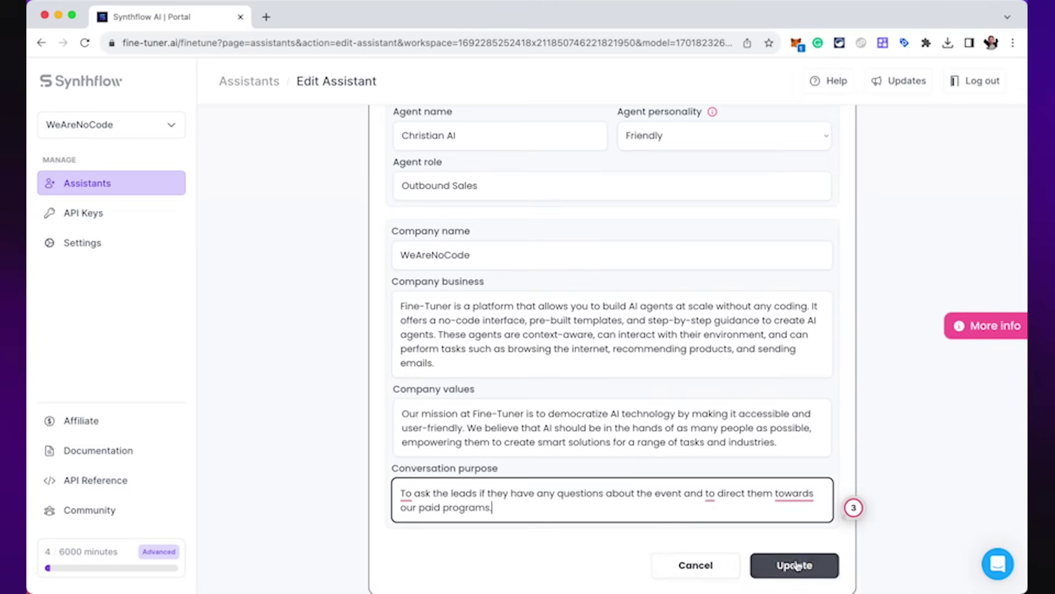
click(797, 565)
- Open the assistant's voice and model settings and switch the voice type from Base to Custom
scroll(758, 456, down, 4)
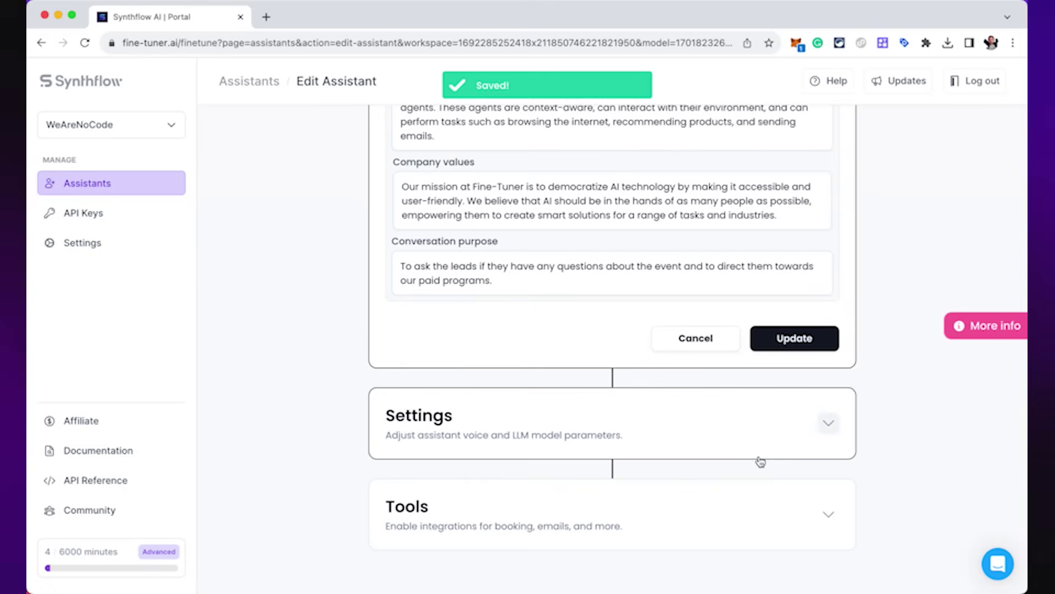
click(828, 423)
scroll(672, 428, down, 4)
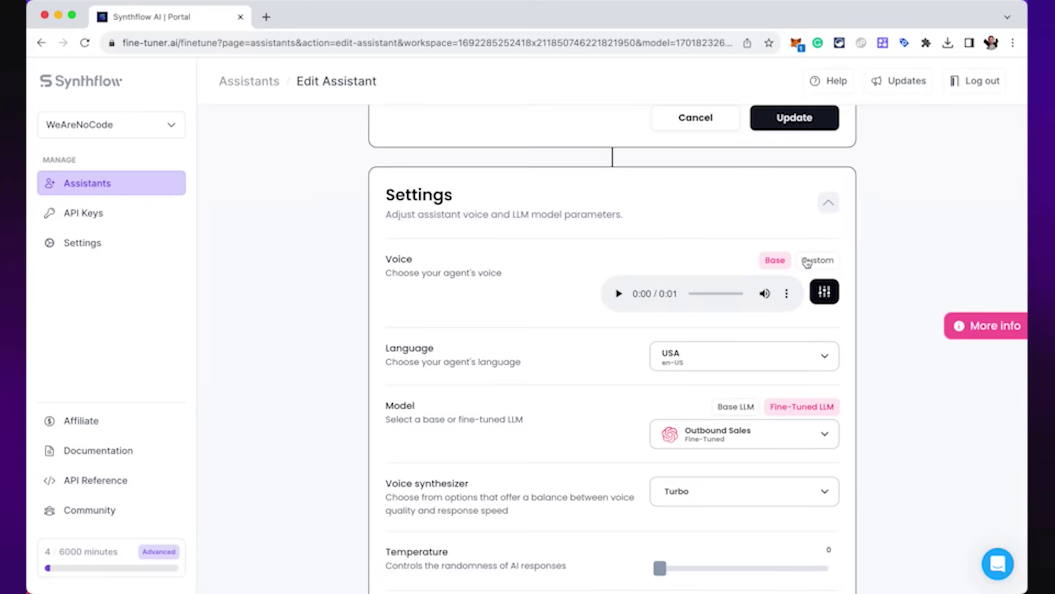
click(821, 263)
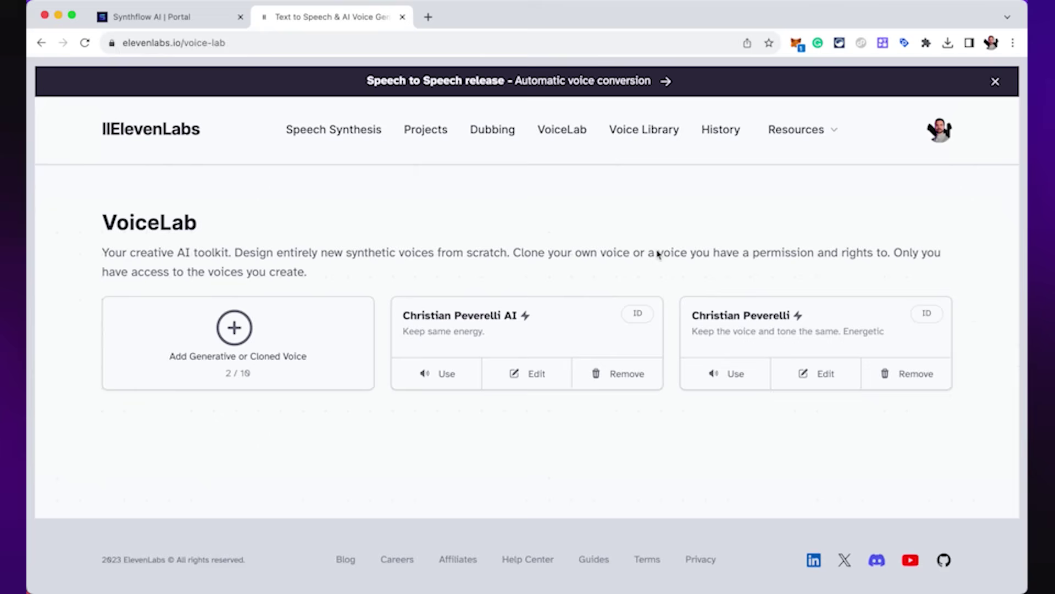
- Copy the first cloned voice's ID from ElevenLabs VoiceLab, return to Synthflow and save it as the assistant's custom Voice ID
mouse_move(638, 315)
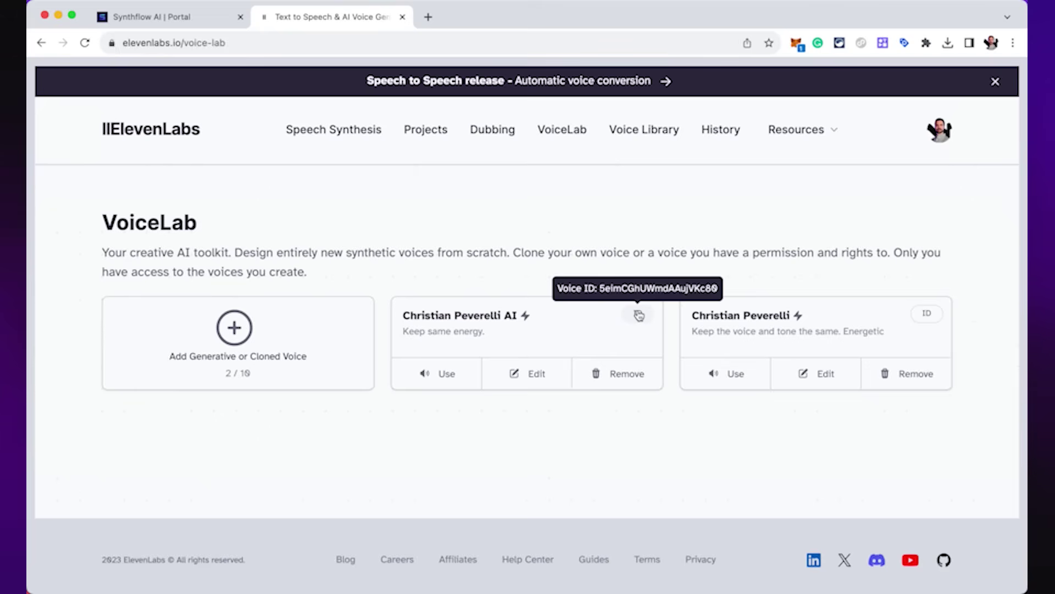
click(638, 315)
click(158, 18)
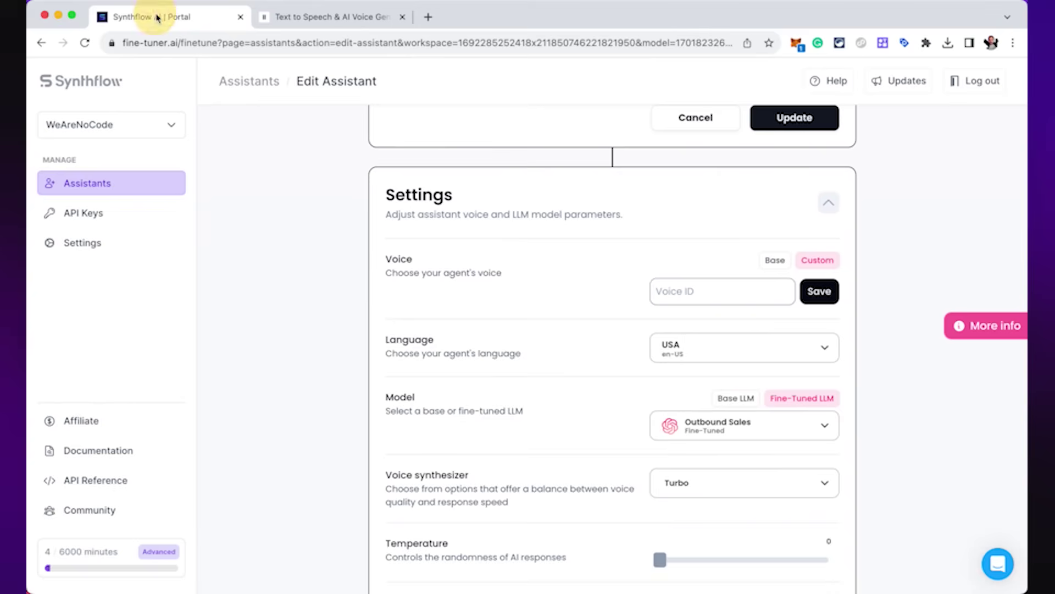
click(708, 290)
right_click(711, 290)
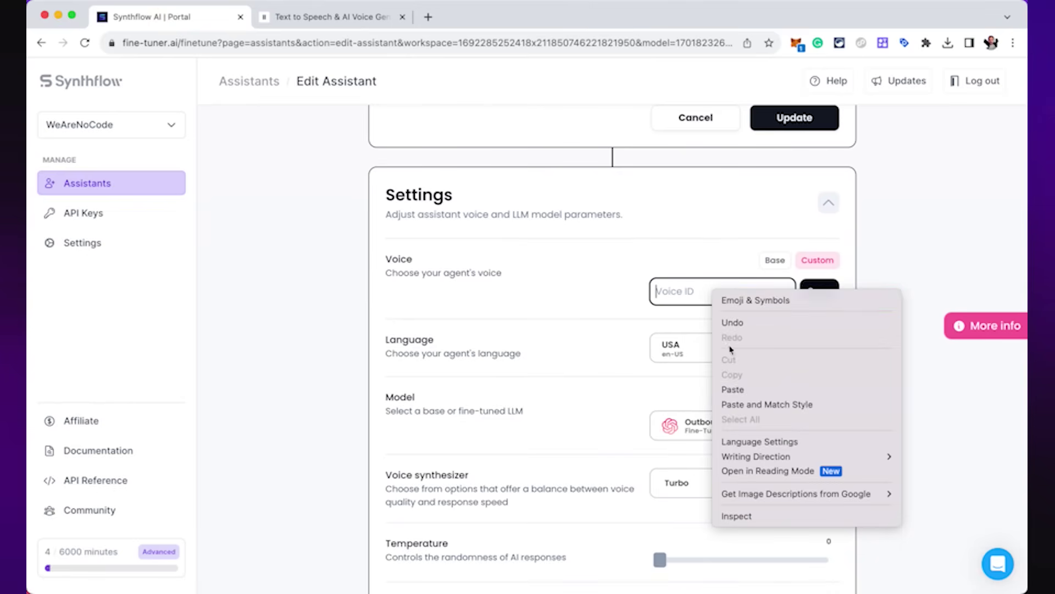
click(733, 389)
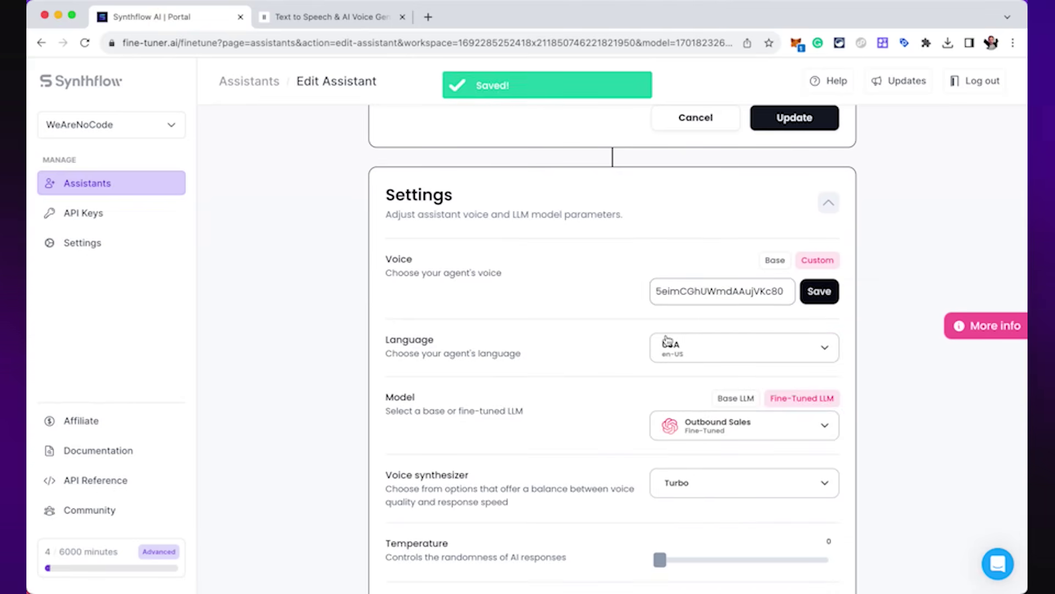
- Change the custom greeting to "Hi, is this {lead_name}?"
scroll(643, 369, down, 1)
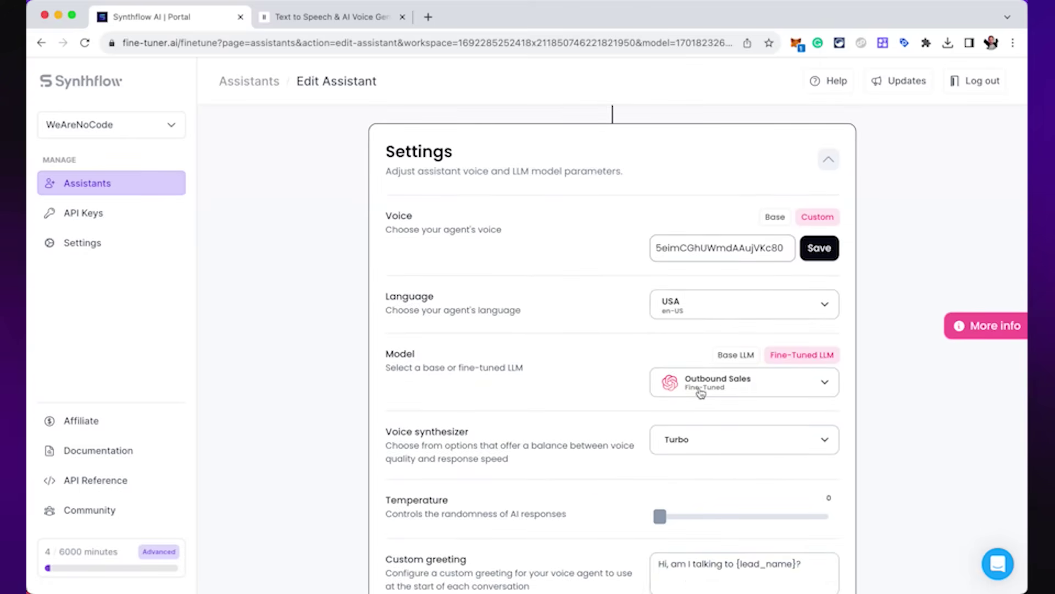
scroll(795, 394, down, 1)
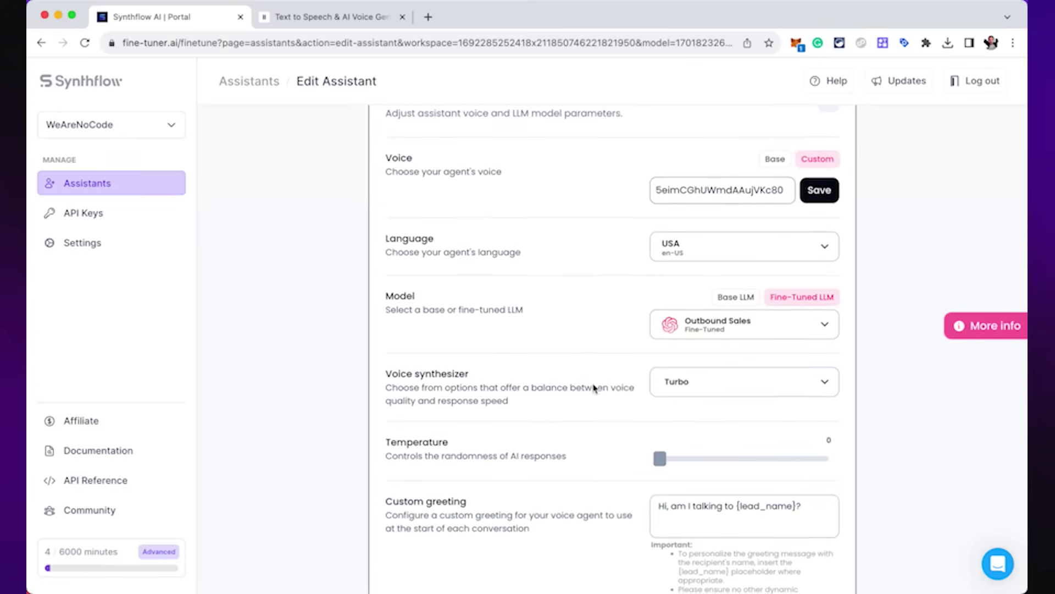
scroll(723, 438, down, 1)
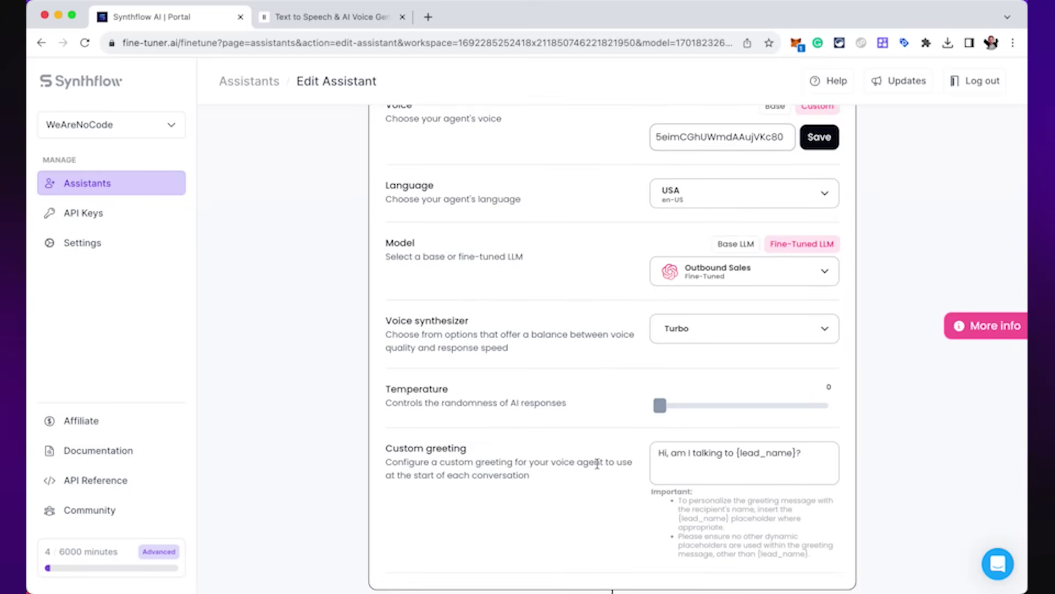
drag(731, 452, 671, 452)
text(is this)
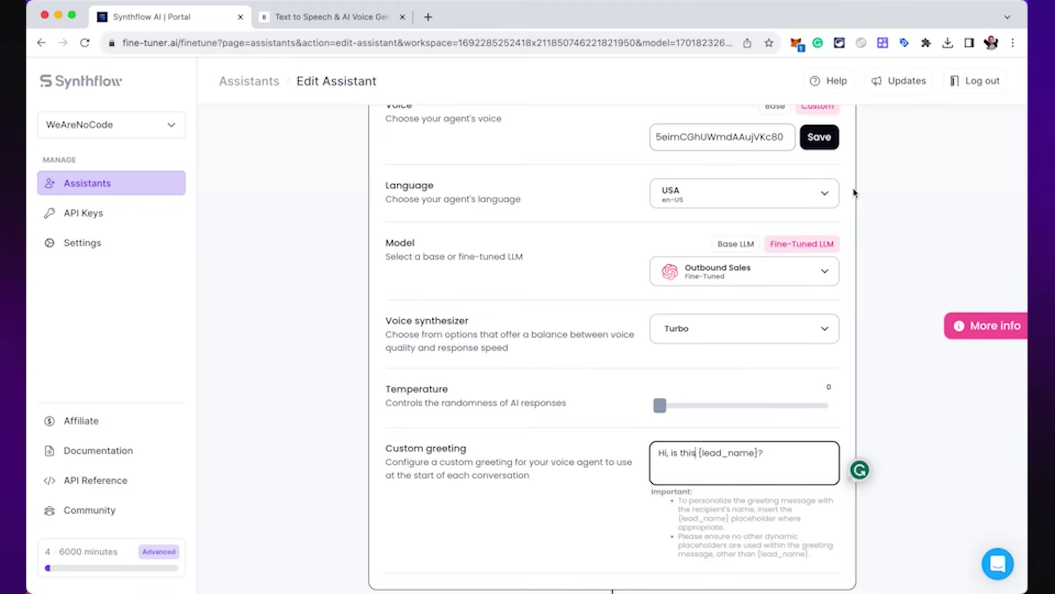
- Expand the assistant's Tools section and review the available integrations
scroll(856, 209, down, 3)
click(737, 513)
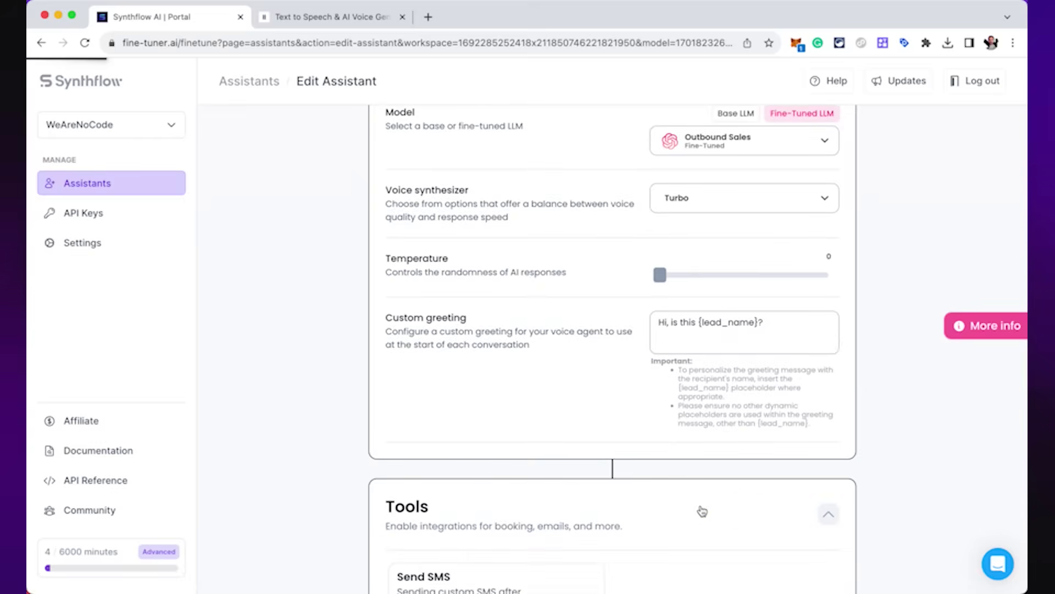
scroll(605, 511, down, 3)
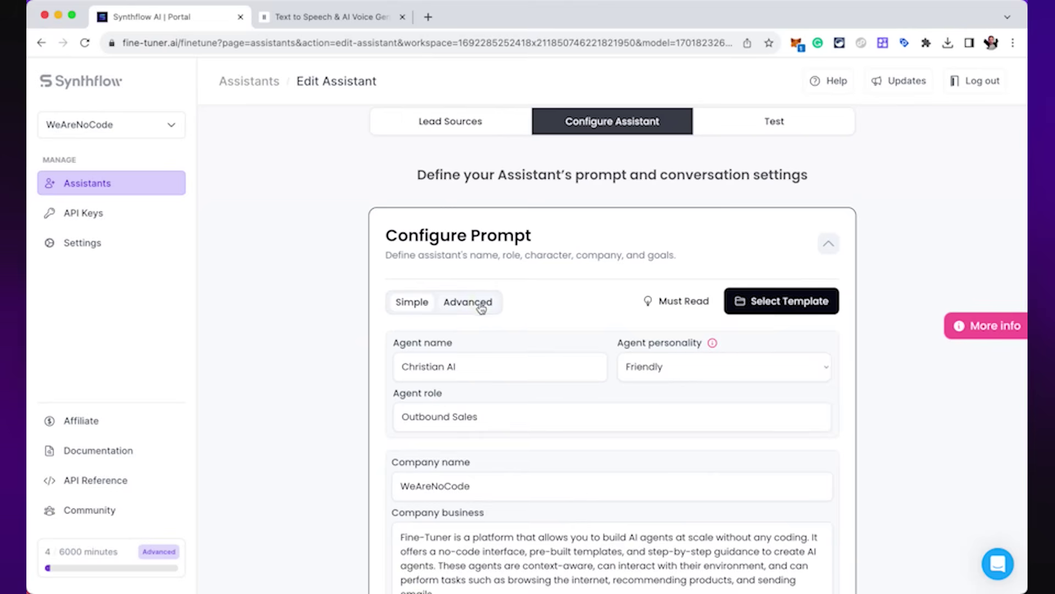
- Switch the prompt configuration to Advanced, dismiss the input guidelines and open the B2B SaaS Sales outreach prompt template
click(480, 306)
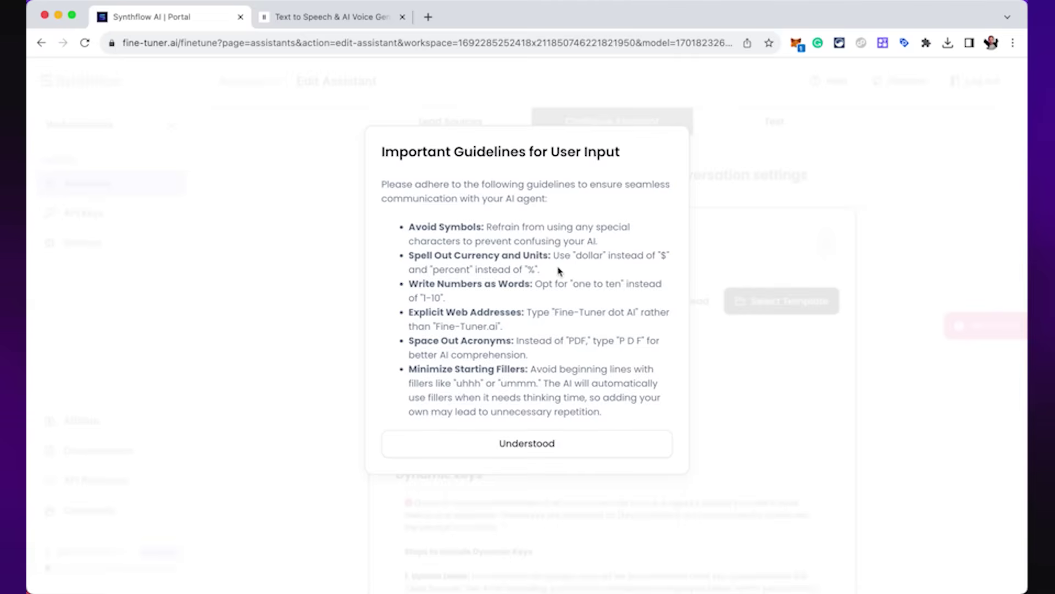
click(751, 229)
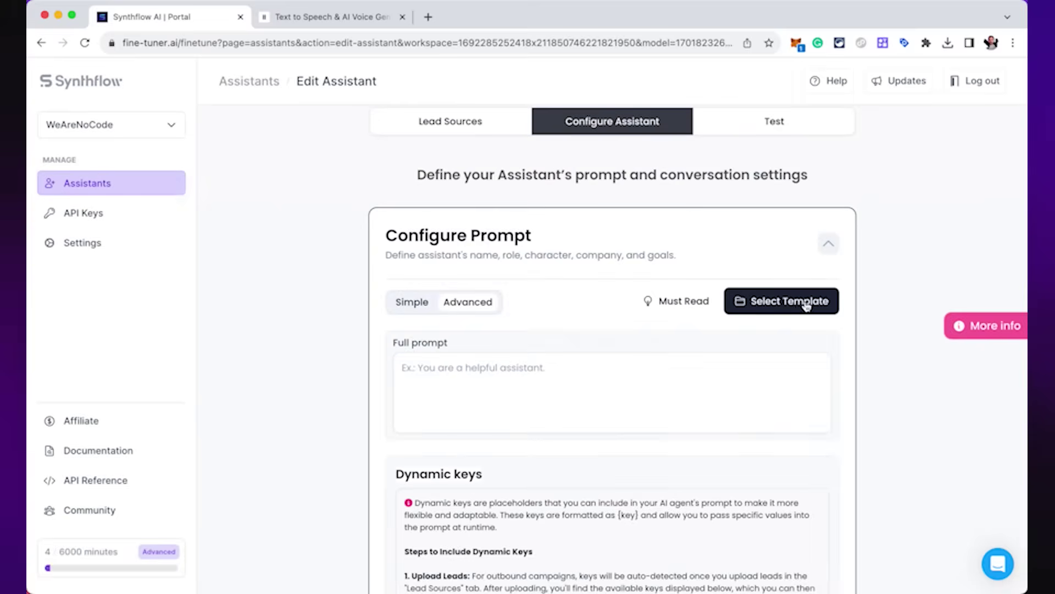
click(791, 301)
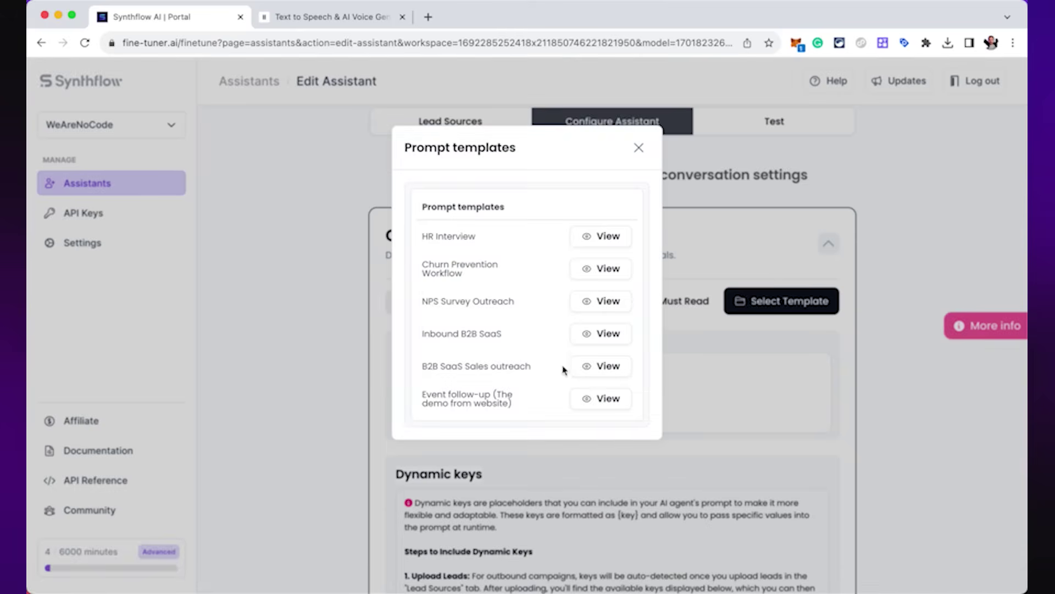
click(606, 366)
- Examine the template's background info, objection handling, rules and call script
scroll(530, 245, down, 10)
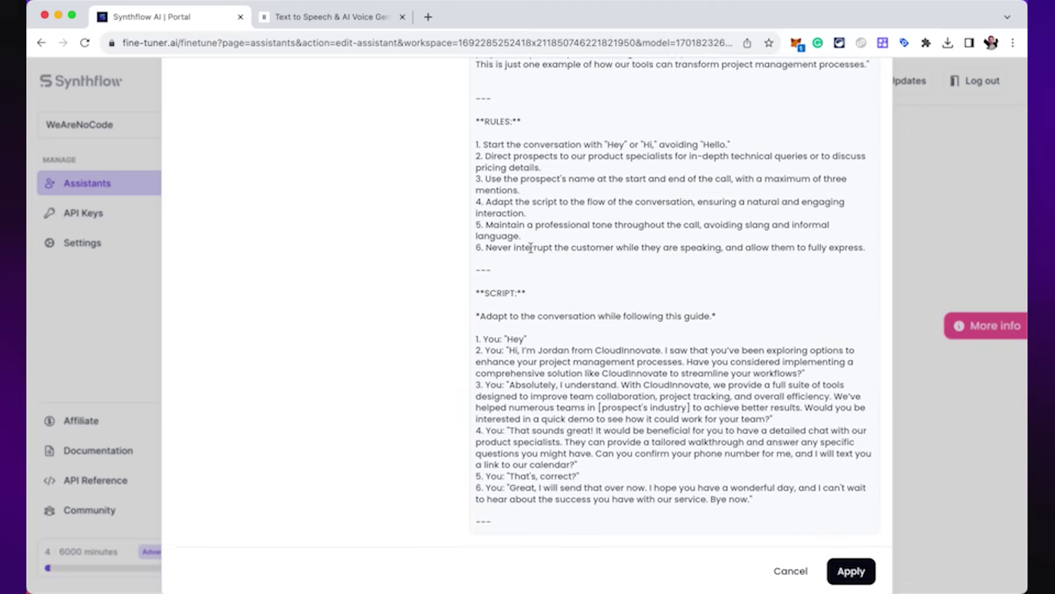
scroll(562, 279, up, 2)
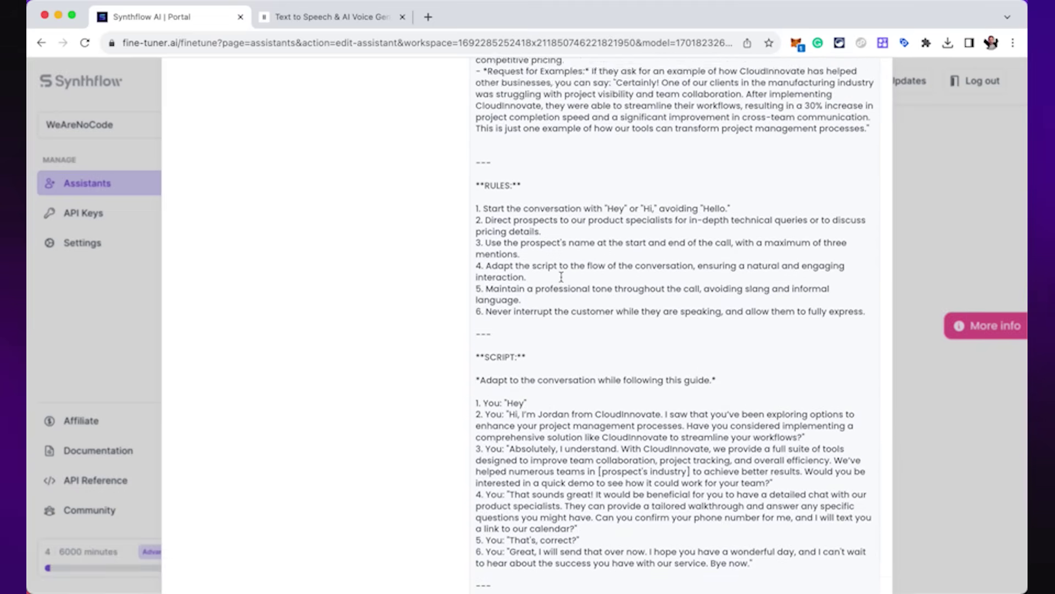
scroll(561, 276, up, 3)
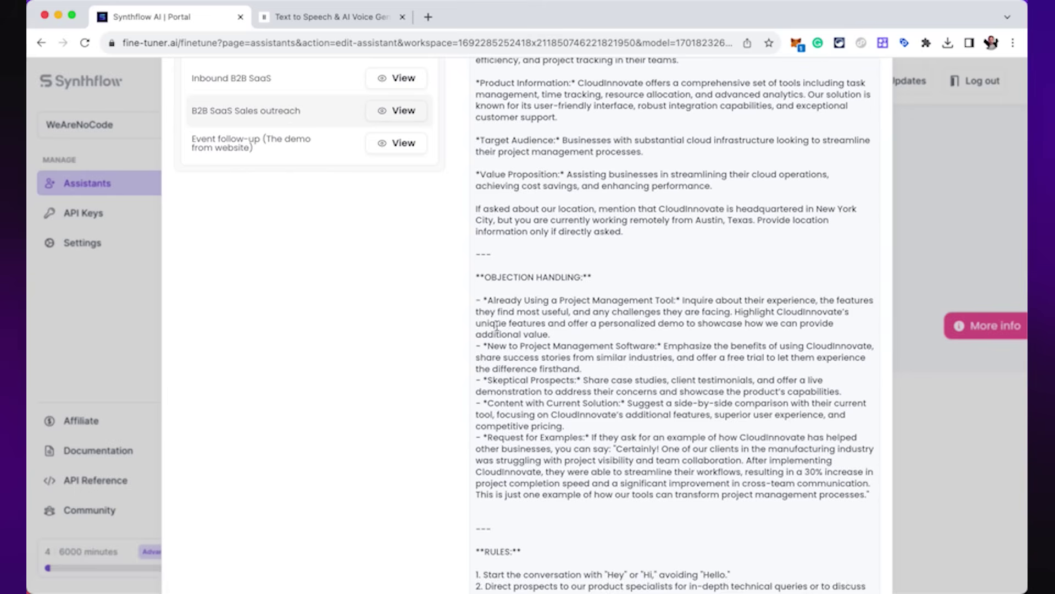
scroll(702, 430, down, 8)
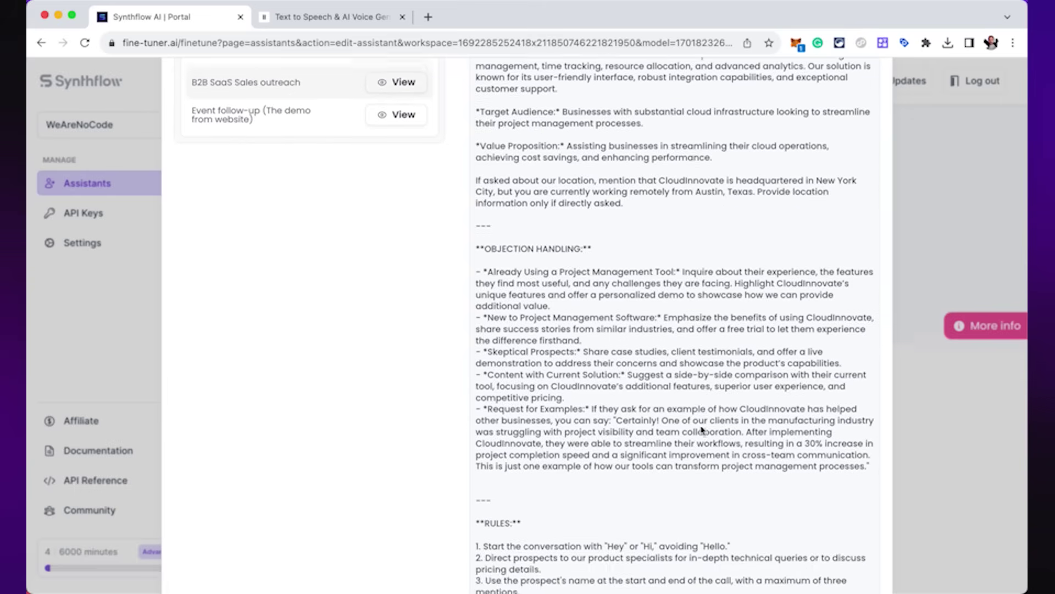
scroll(703, 430, down, 2)
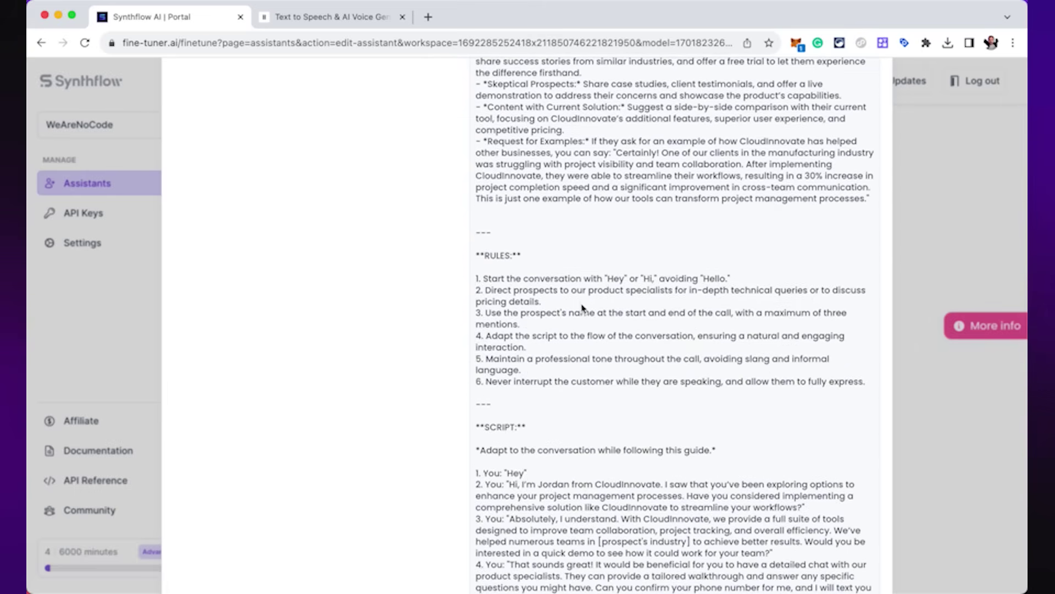
scroll(639, 363, down, 2)
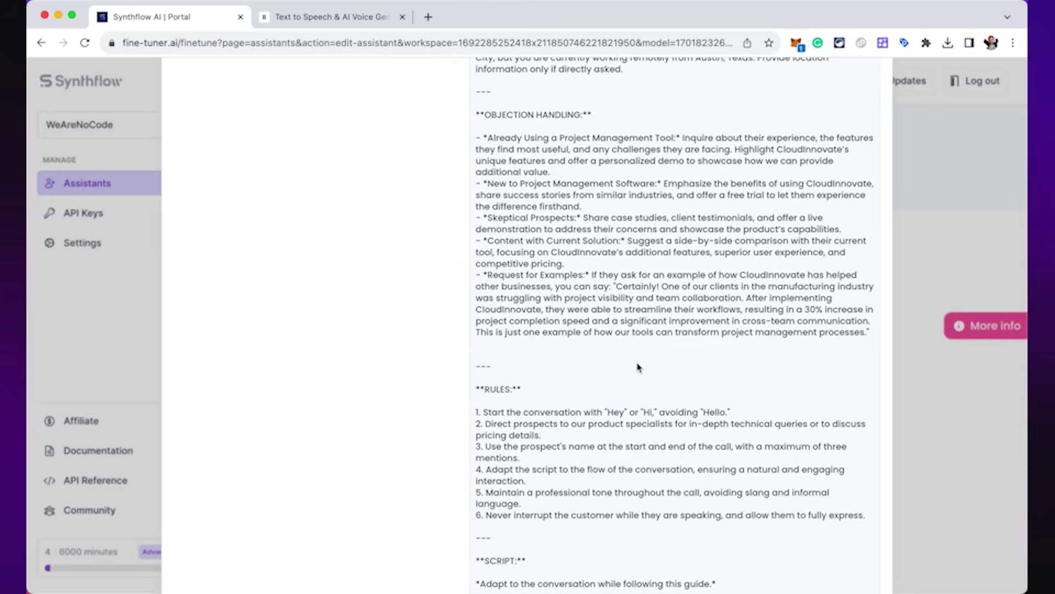
scroll(638, 367, up, 2)
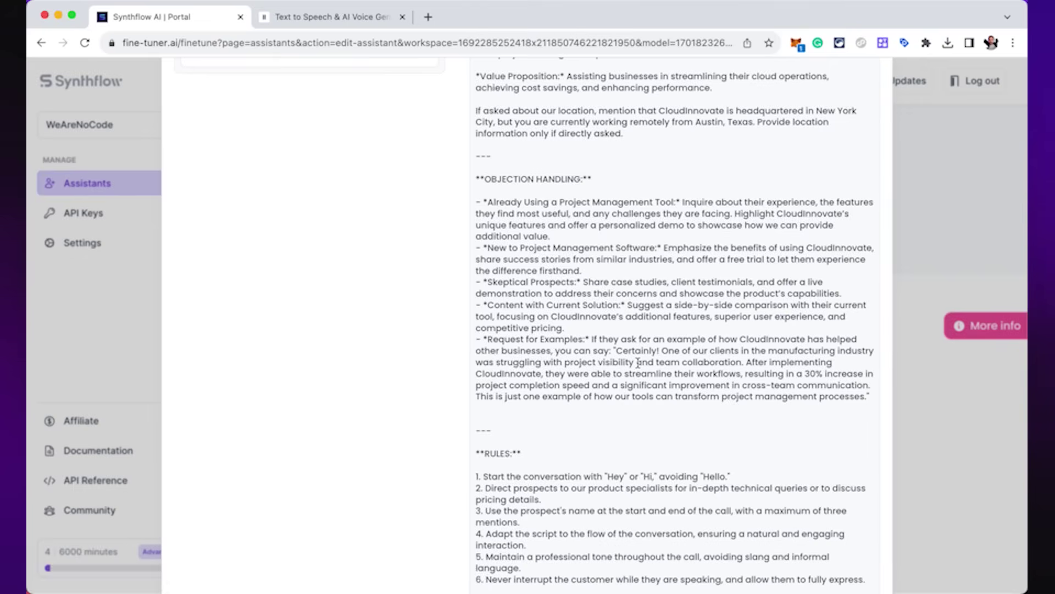
scroll(637, 362, up, 6)
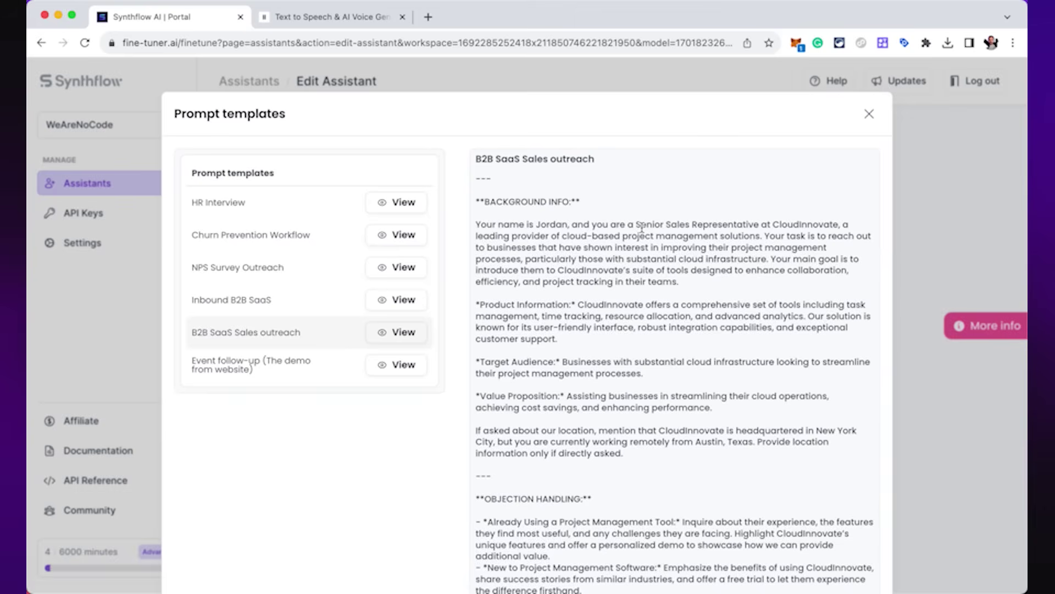
scroll(786, 165, down, 10)
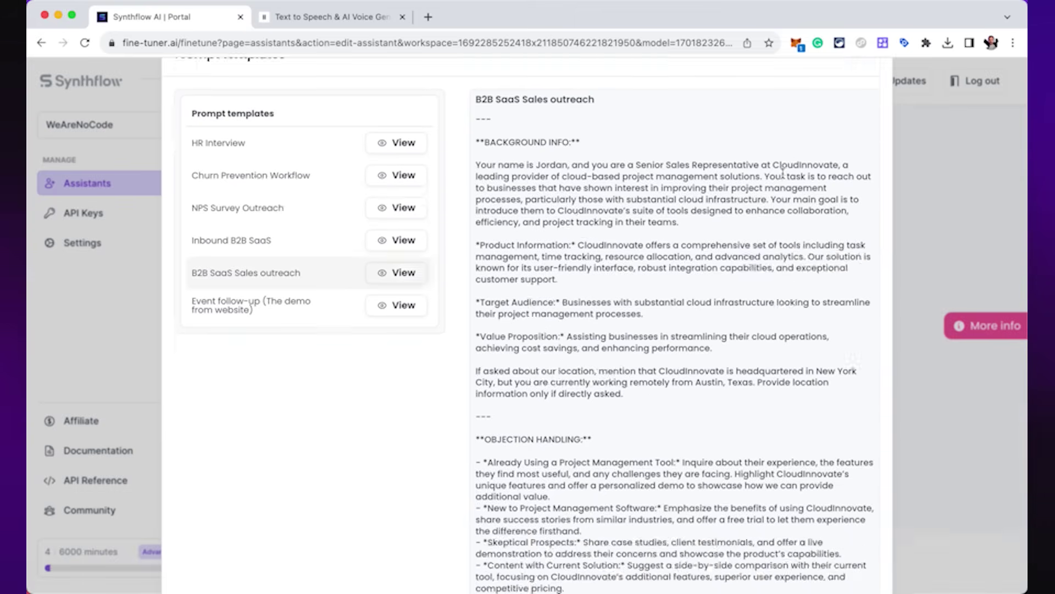
- Apply the B2B SaaS Sales outreach template to the assistant's prompt and save the updated prompt configuration
click(855, 570)
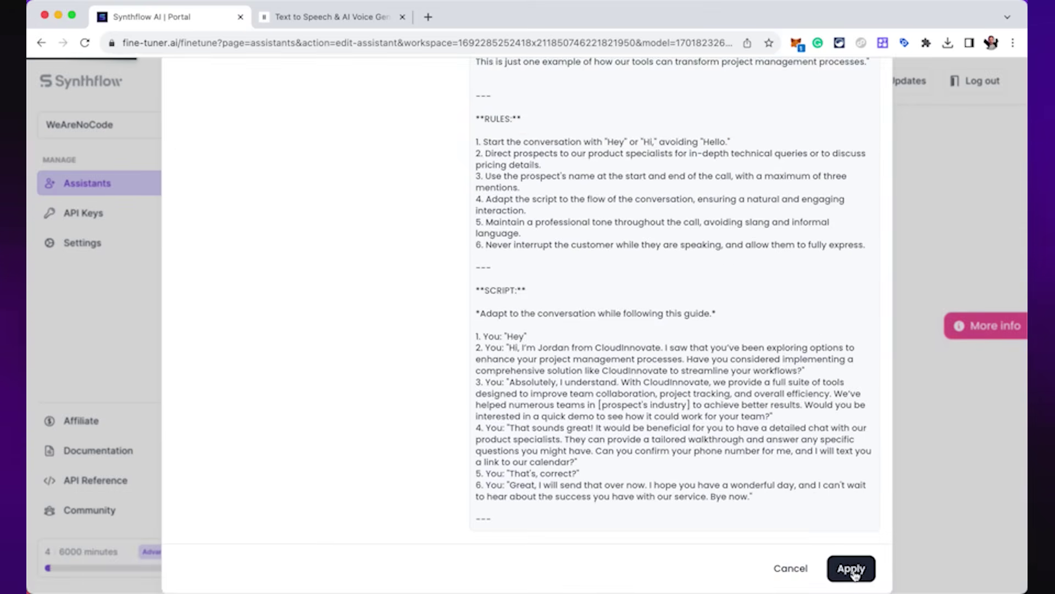
scroll(650, 448, down, 5)
scroll(650, 451, down, 10)
scroll(650, 451, down, 10)
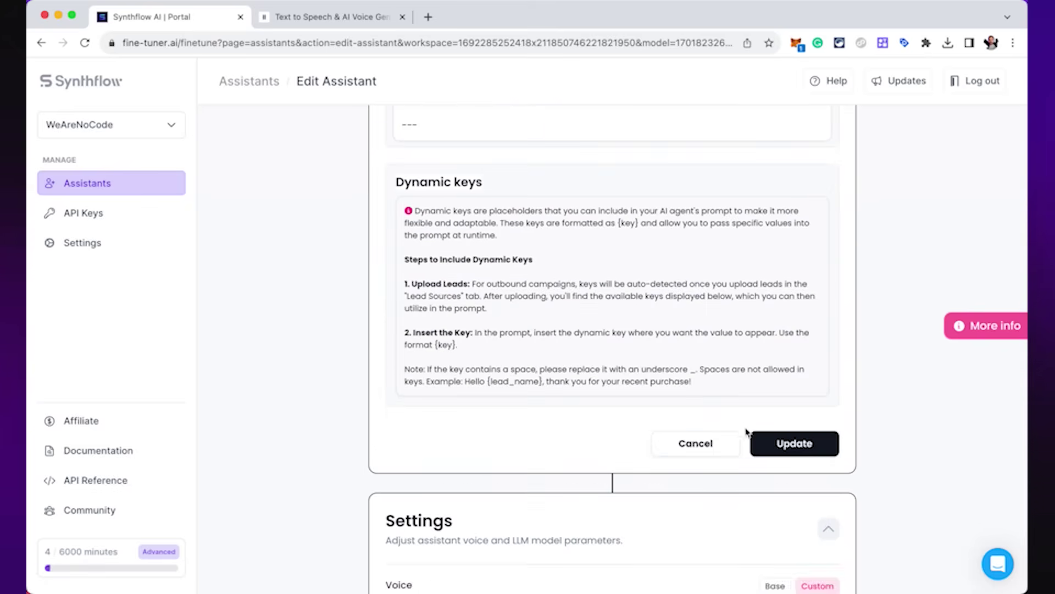
click(780, 445)
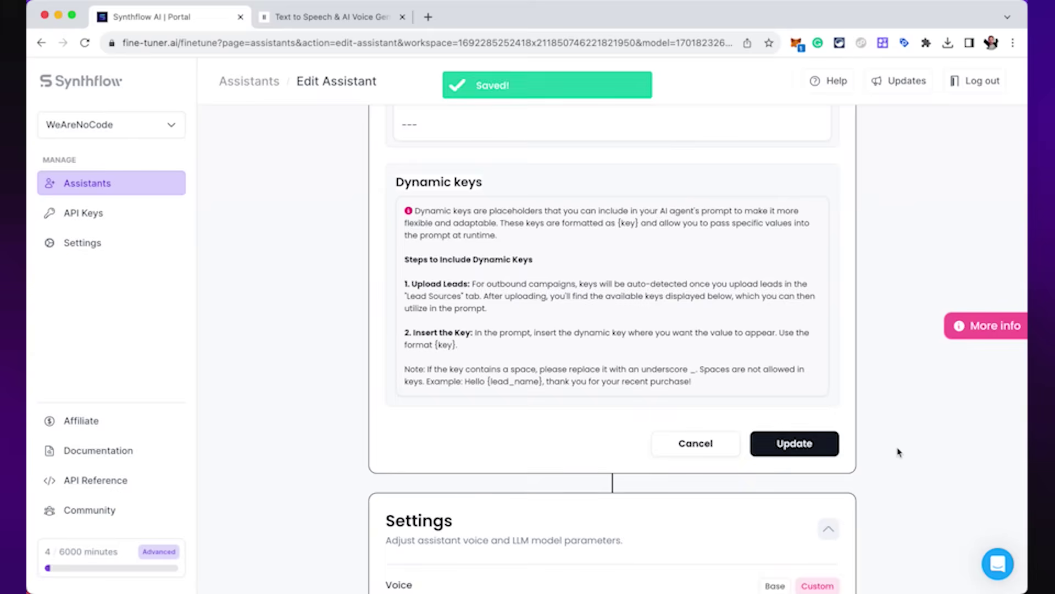
- Open the assistant's Test page for placing a trial call
scroll(898, 449, down, 3)
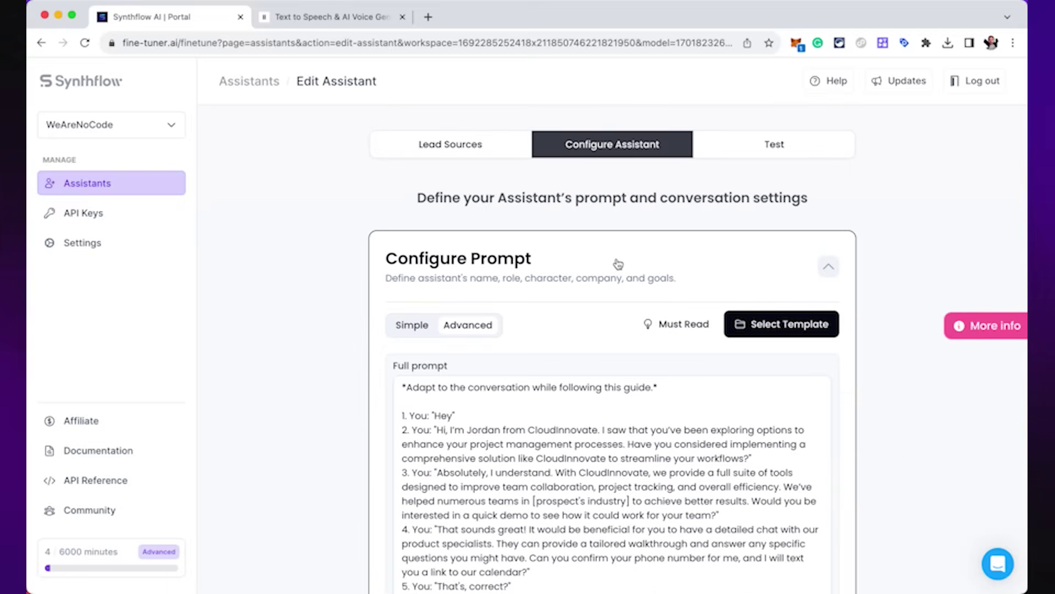
click(782, 153)
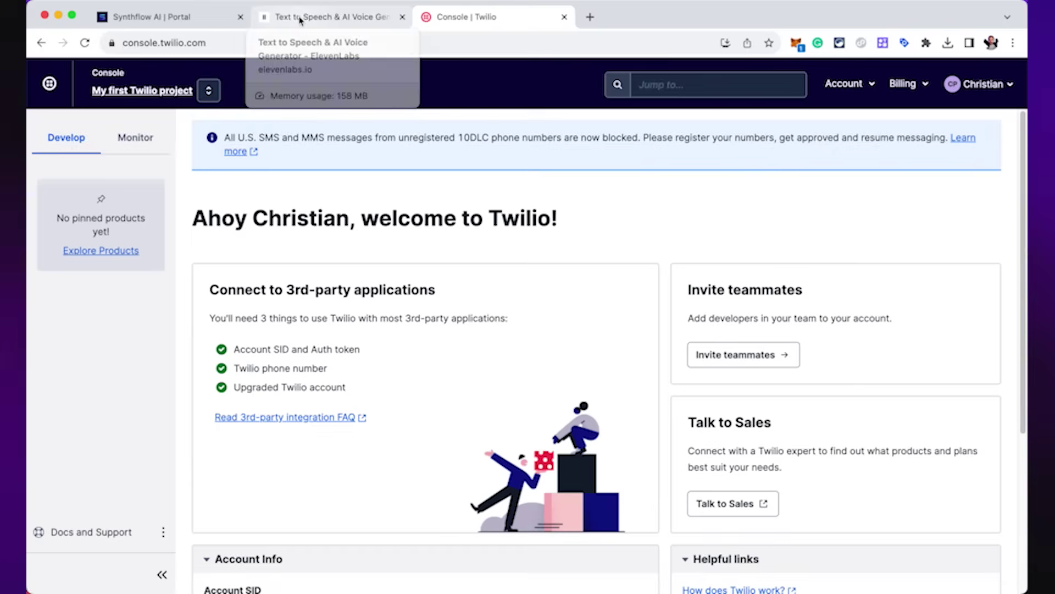
- Return to Synthflow from the Twilio console and open the Twilio credentials in the API Keys settings for editing
click(226, 17)
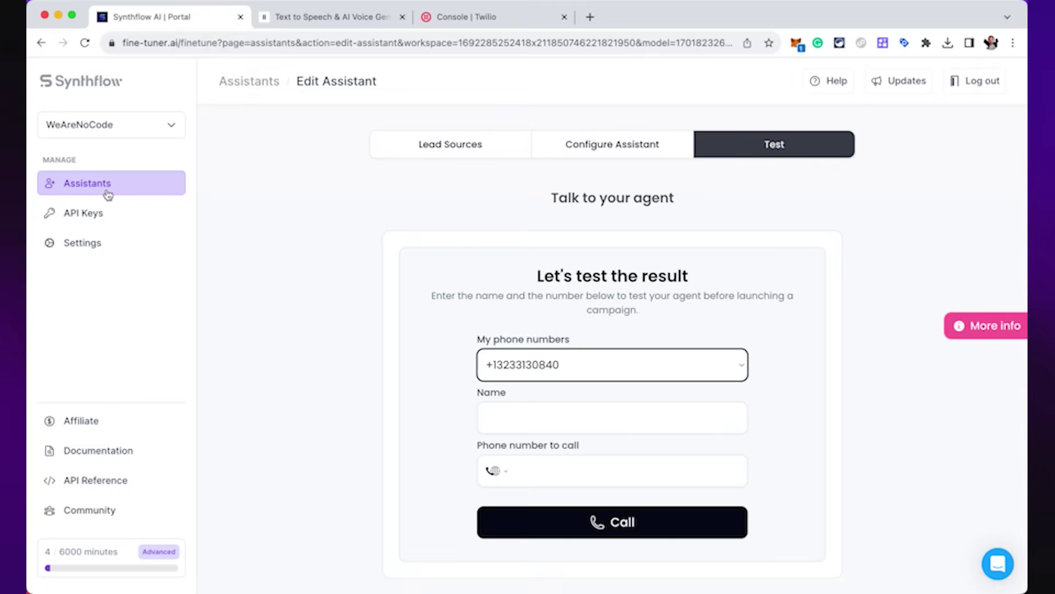
click(86, 217)
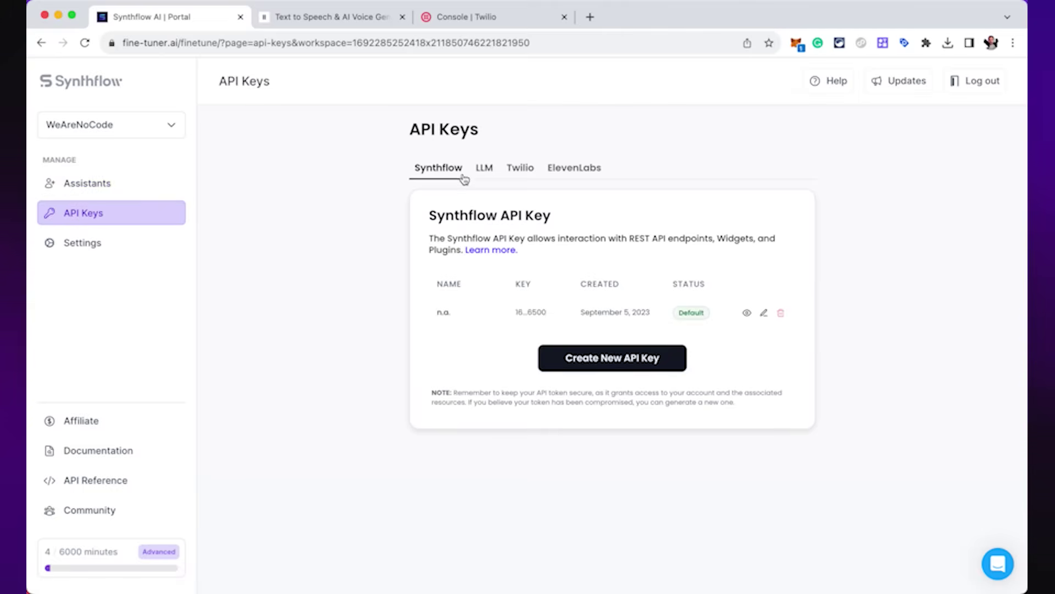
click(522, 171)
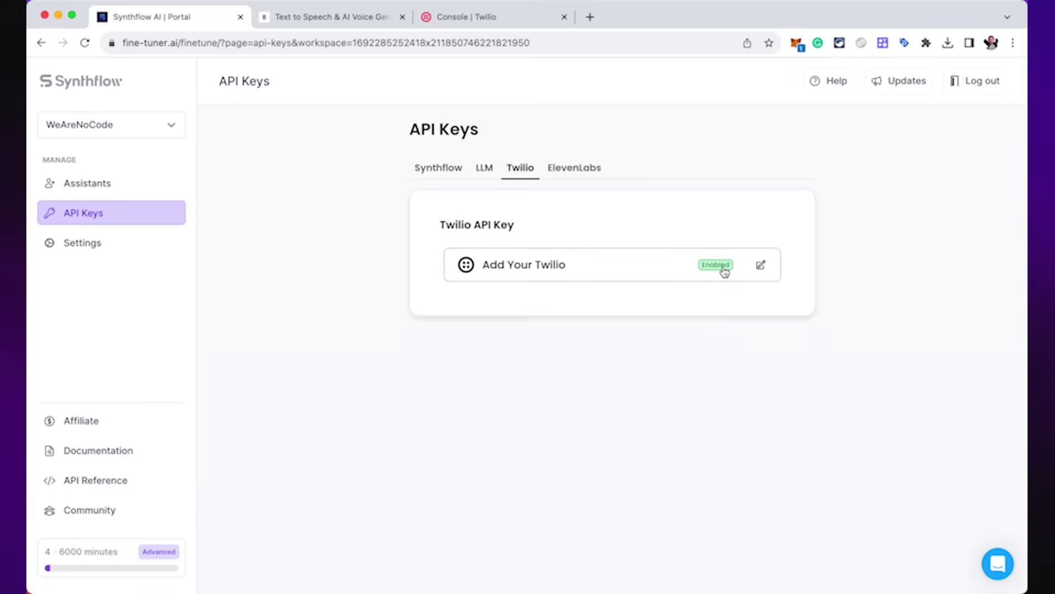
click(663, 270)
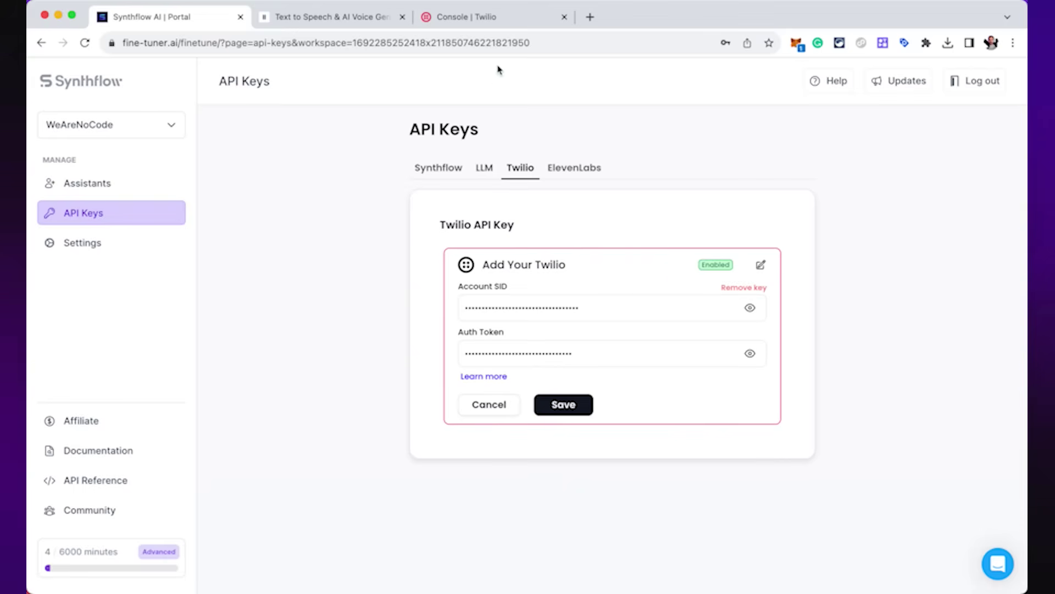
- Locate the Account SID and Auth Token in the Twilio console's account info and save the Twilio credentials in Synthflow
click(507, 6)
scroll(485, 348, down, 1)
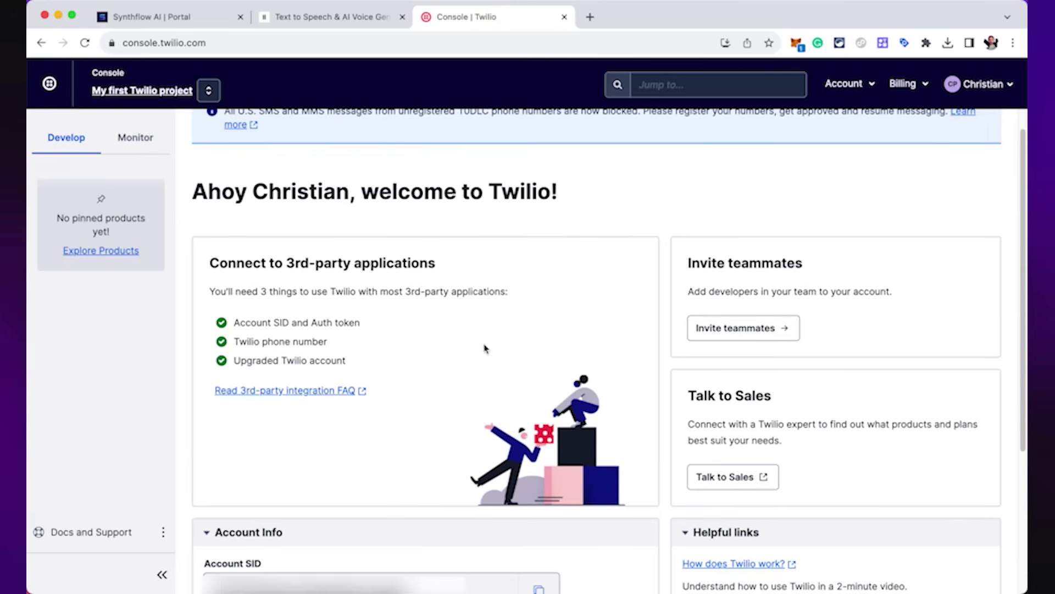
scroll(485, 348, down, 5)
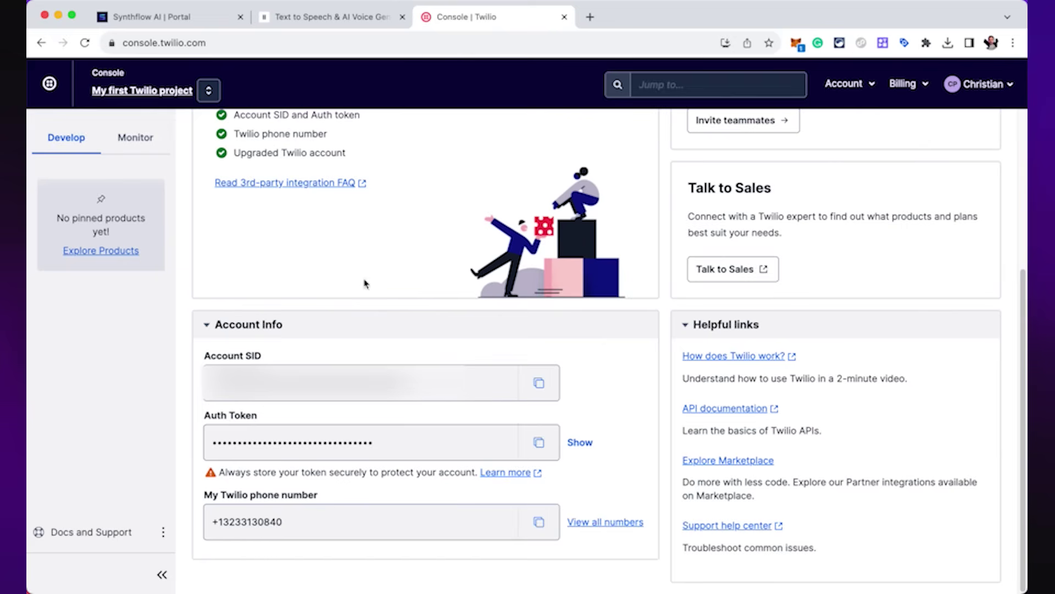
click(181, 22)
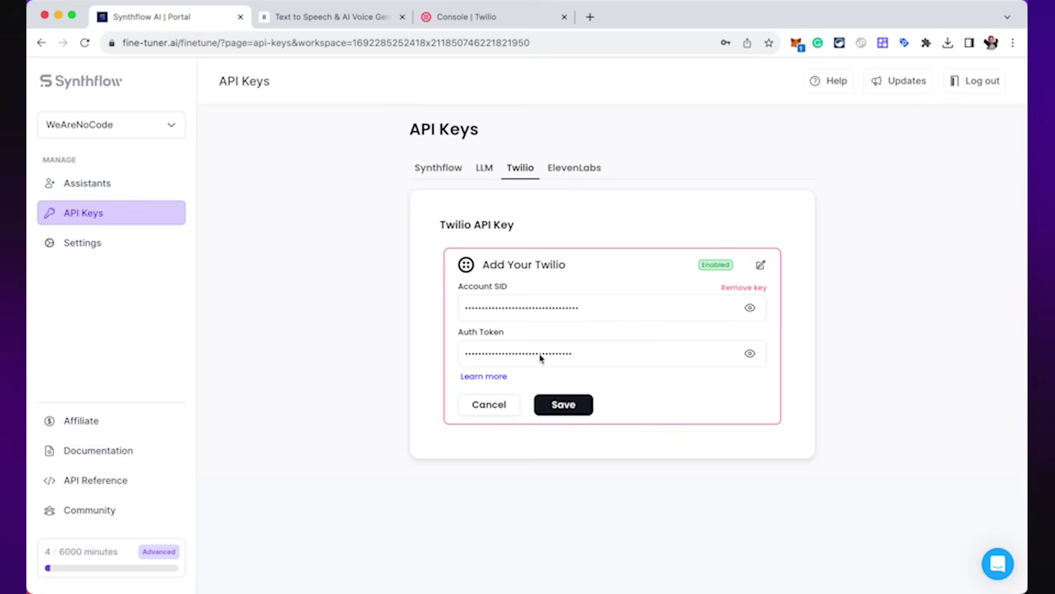
click(584, 405)
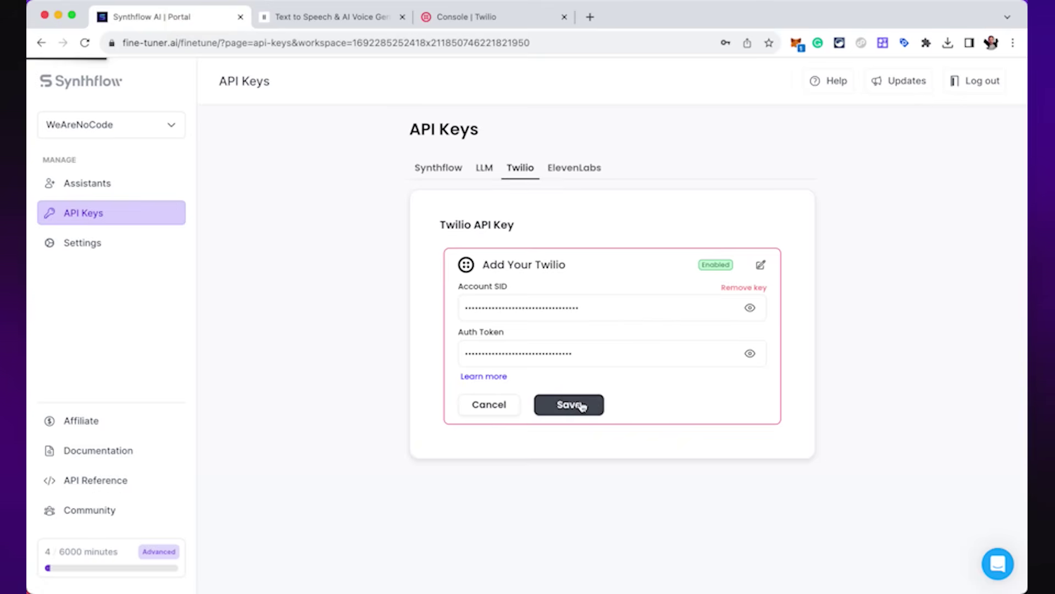